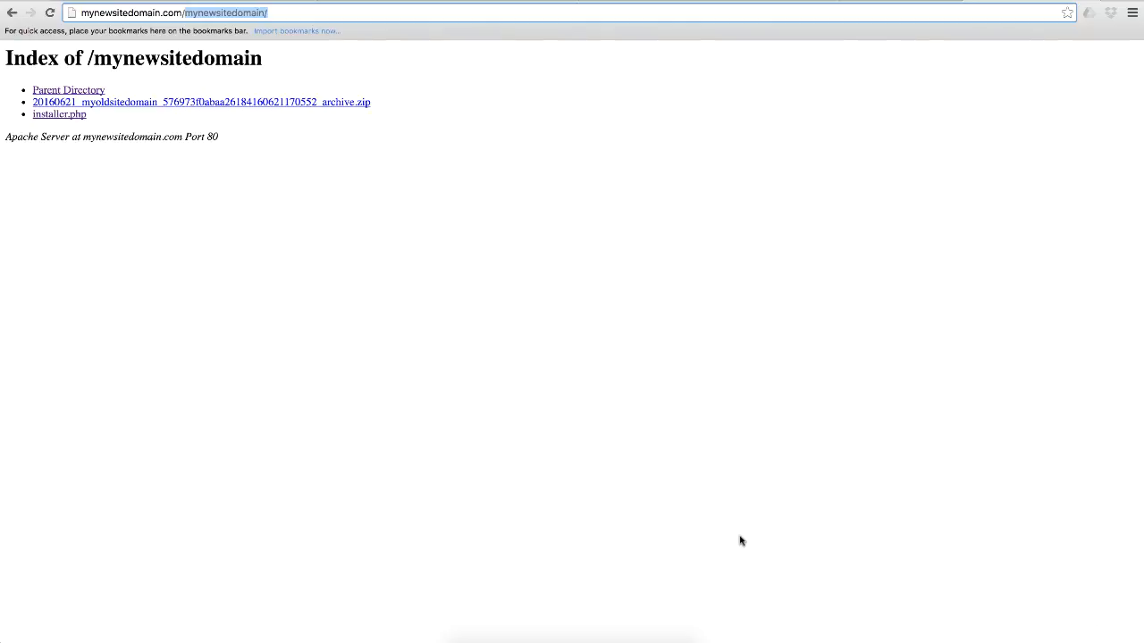
pyautogui.click(222, 11)
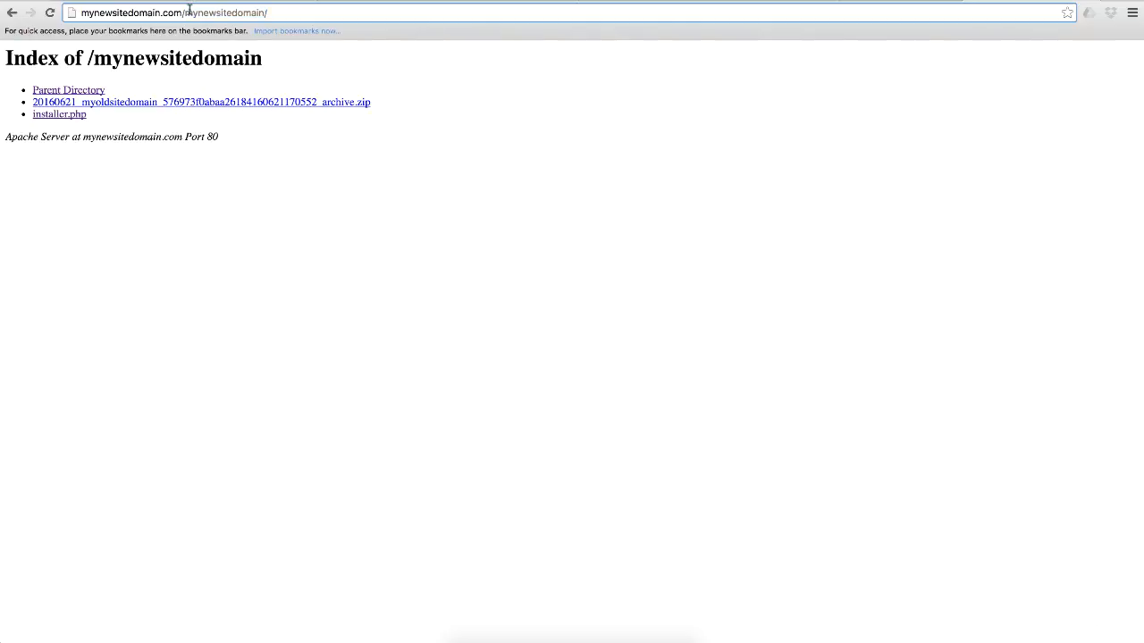
pyautogui.moveTo(185, 11); pyautogui.dragTo(238, 28)
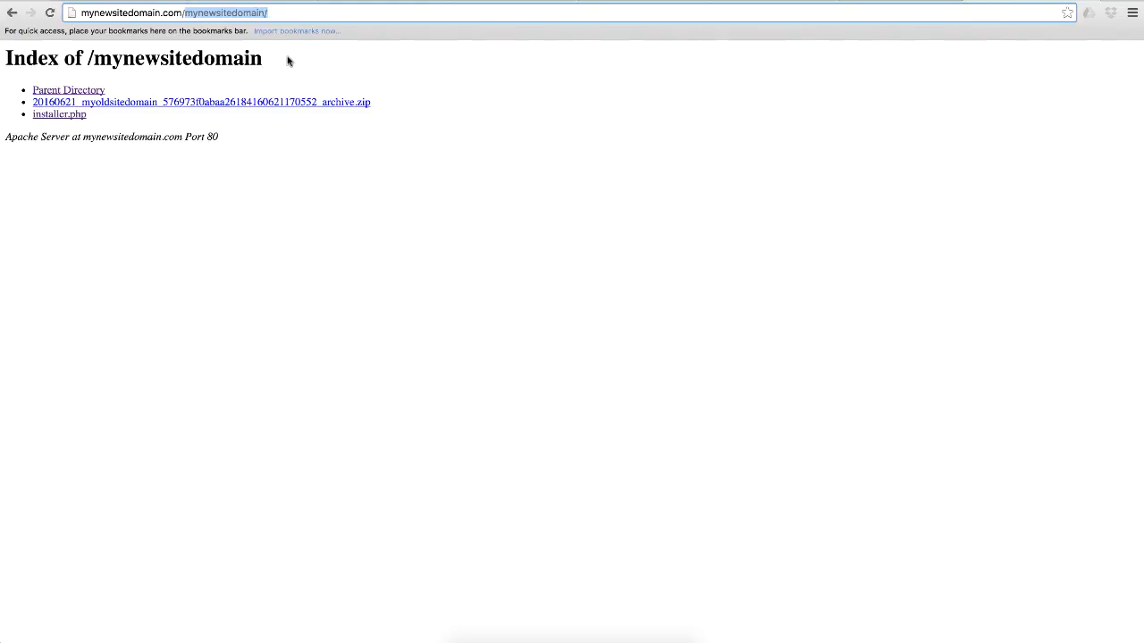
pyautogui.click(260, 152)
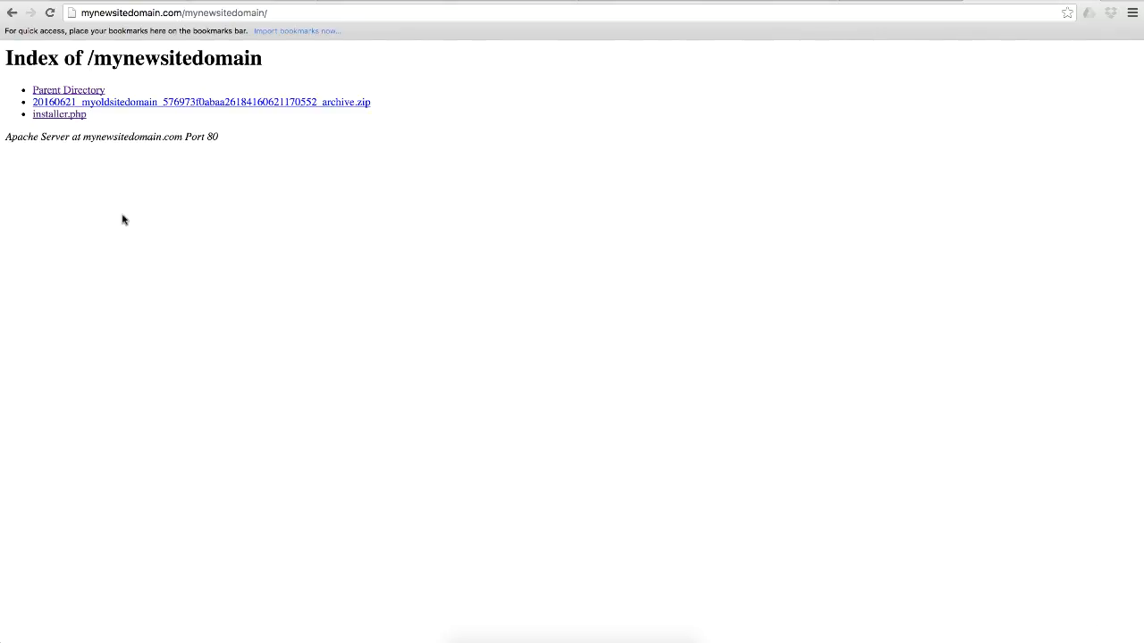
# - Open installer.php from the site's directory listing and set the MySQL database action to Connect and Remove All Data
pyautogui.click(73, 121)
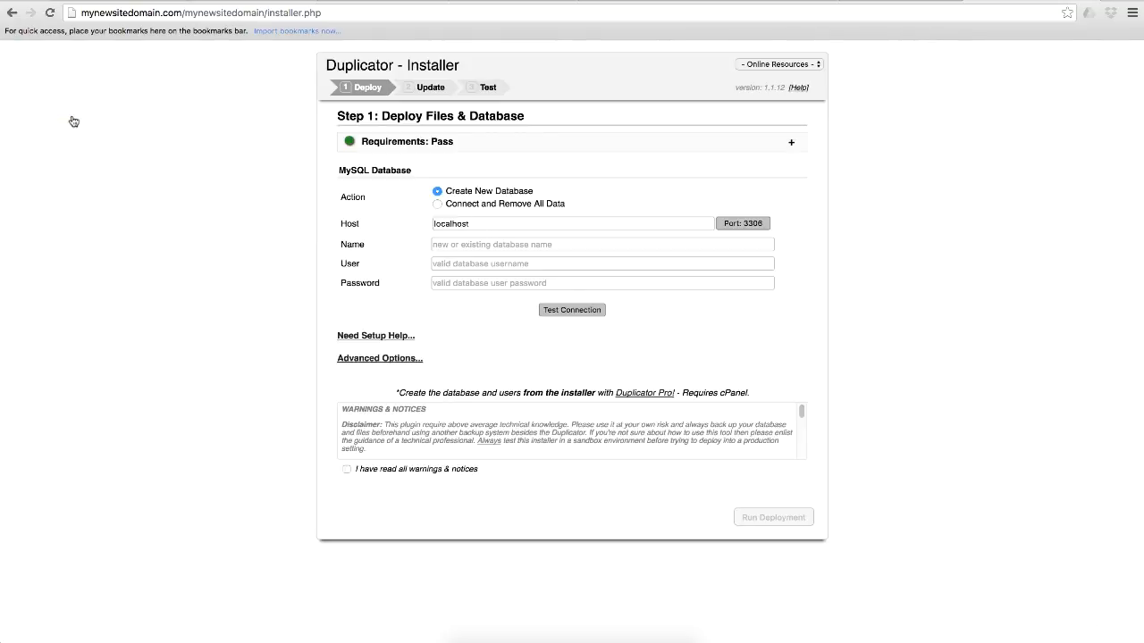
pyautogui.click(437, 204)
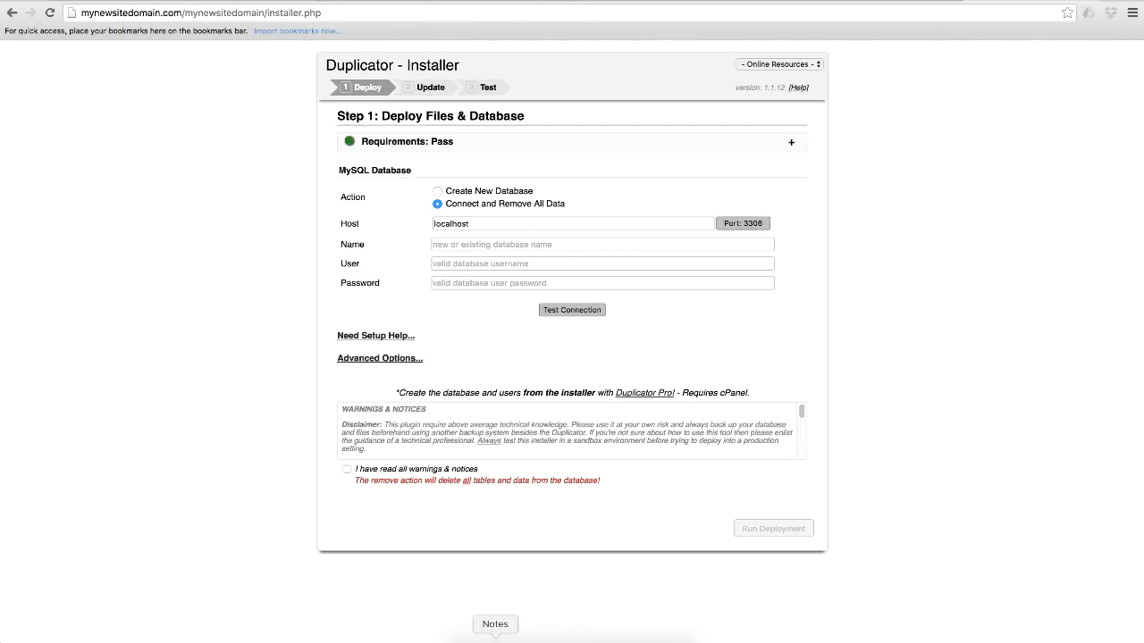
# - Copy the database name mynewsit_oldtonew from Notes and paste it as the installer's database name
pyautogui.click(495, 638)
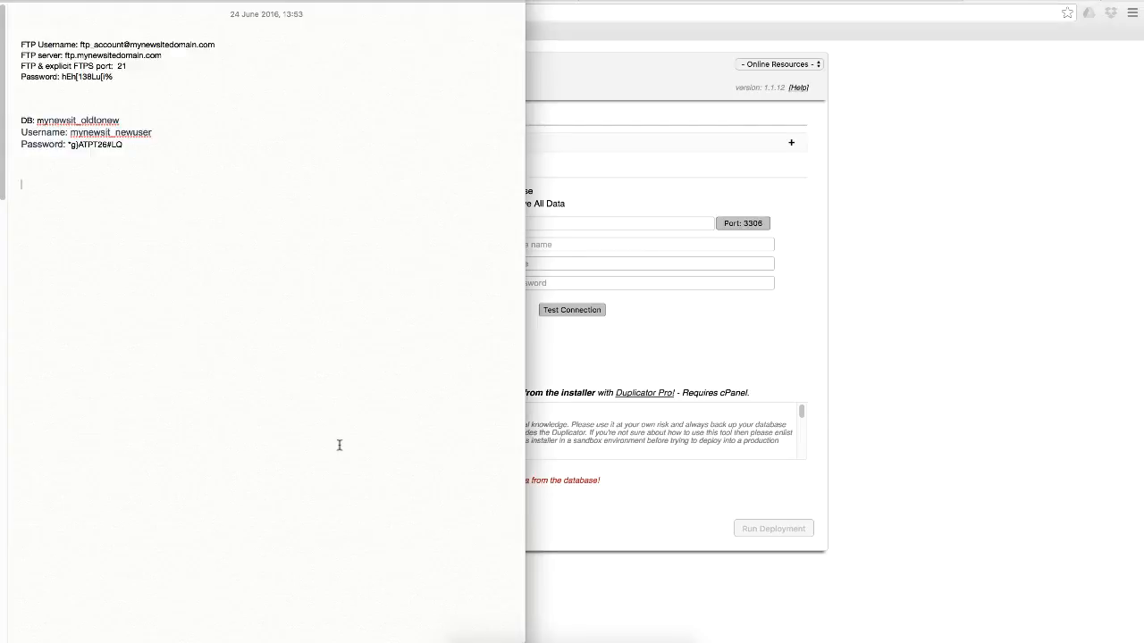
pyautogui.moveTo(120, 120); pyautogui.dragTo(37, 120)
pyautogui.press('super+c')
pyautogui.click(955, 342)
pyautogui.press('super+v')
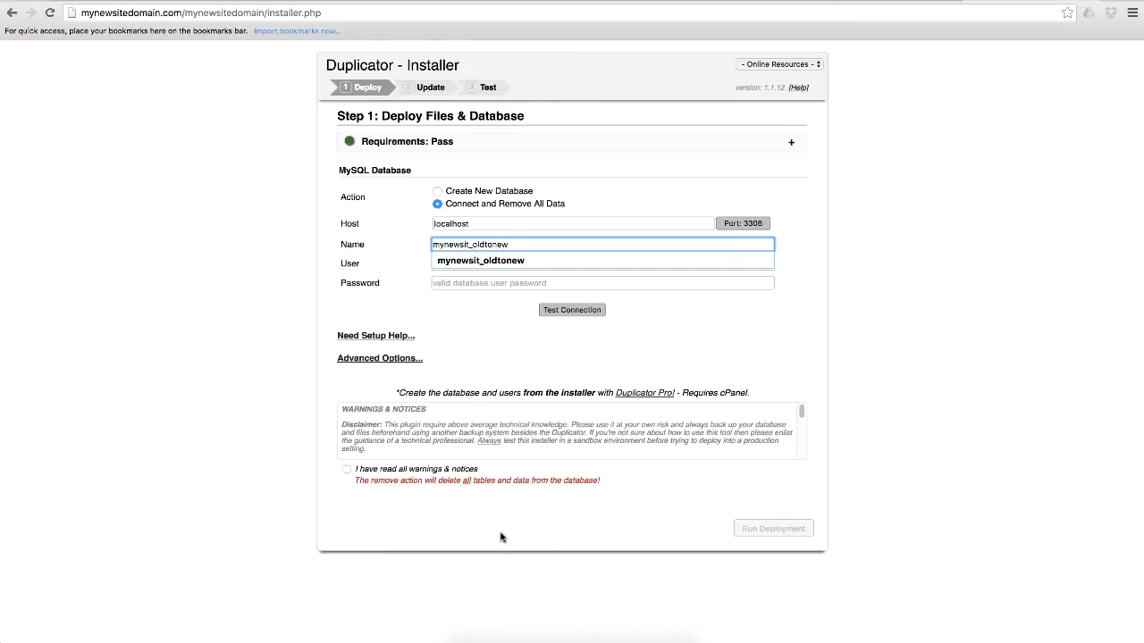
# - Copy the username mynewsit_newuser from Notes and paste it as the installer's database user
pyautogui.click(495, 638)
pyautogui.click(70, 132)
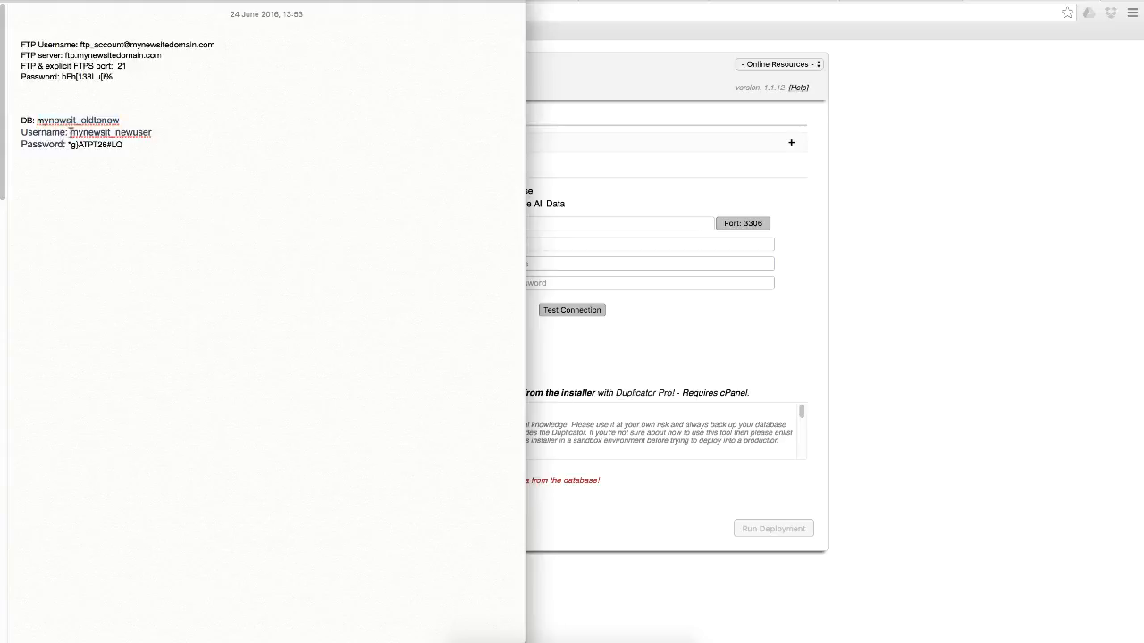
pyautogui.moveTo(69, 133); pyautogui.dragTo(156, 134)
pyautogui.press('super+c')
pyautogui.click(536, 264)
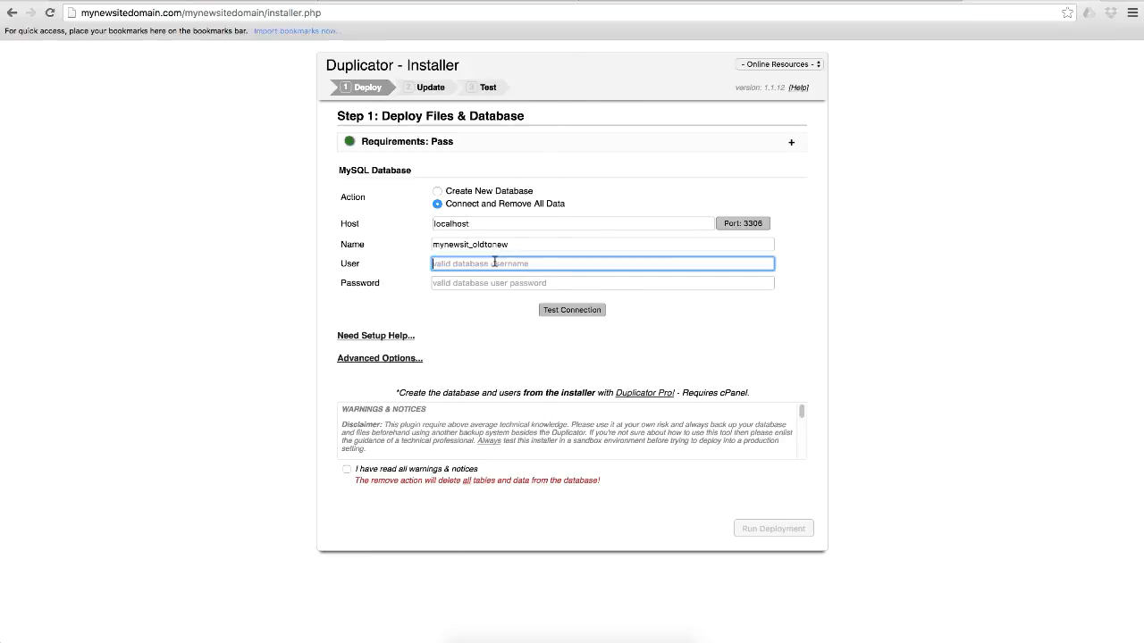
pyautogui.press('super+v')
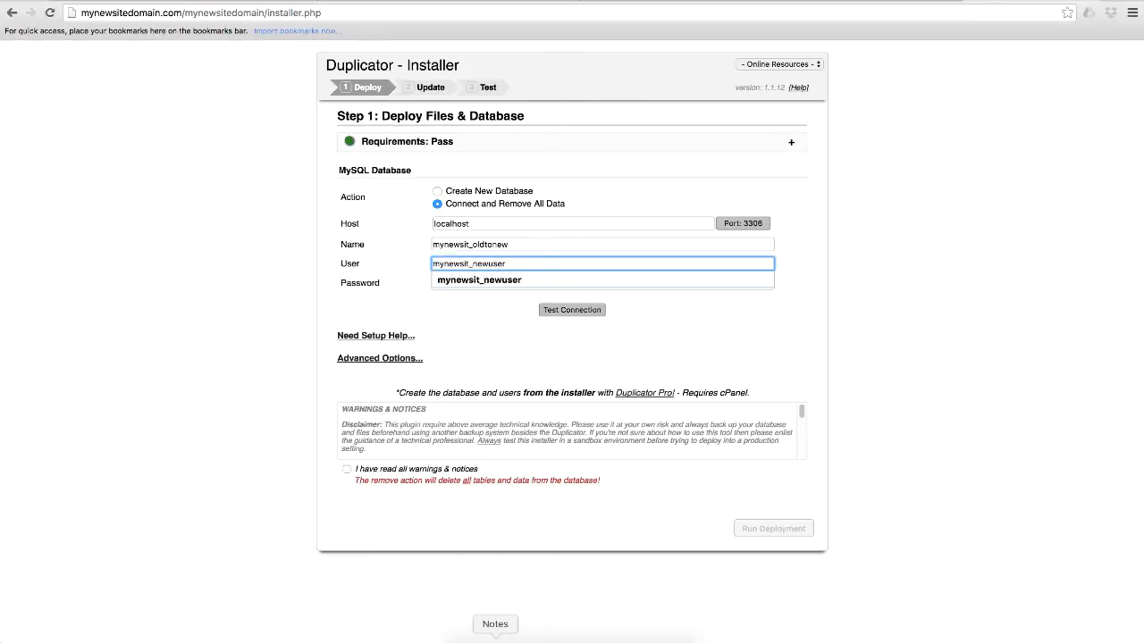
# - Copy the database password from Notes into the installer's database password field and test the connection
pyautogui.click(495, 638)
pyautogui.moveTo(67, 145); pyautogui.dragTo(125, 145)
pyautogui.press('super+c')
pyautogui.click(640, 285)
pyautogui.press('super+v')
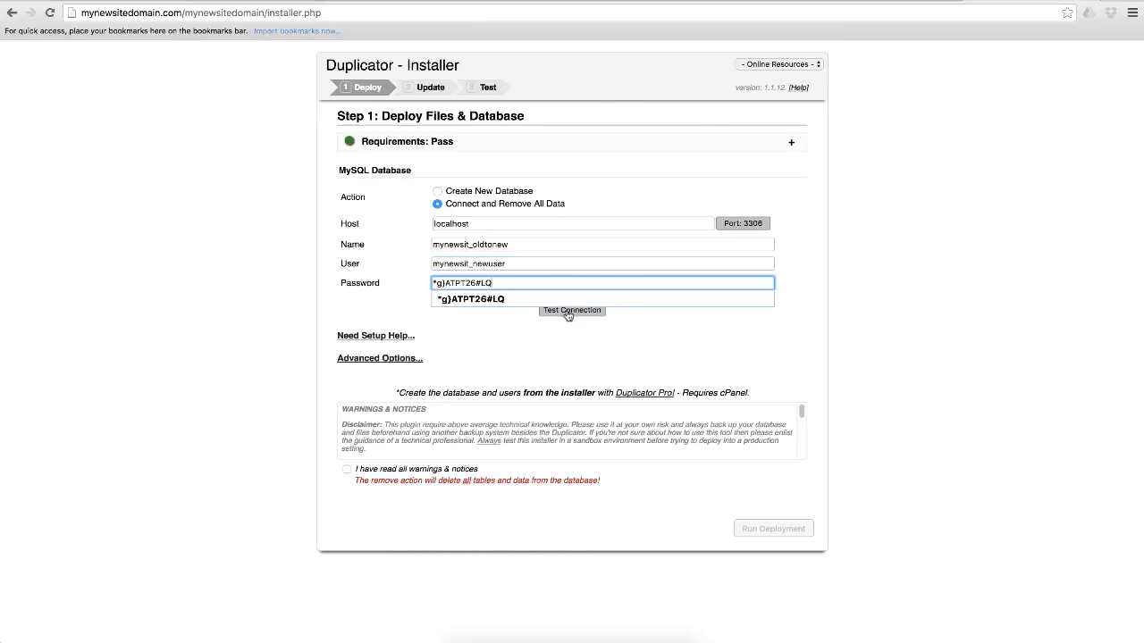
pyautogui.click(568, 310)
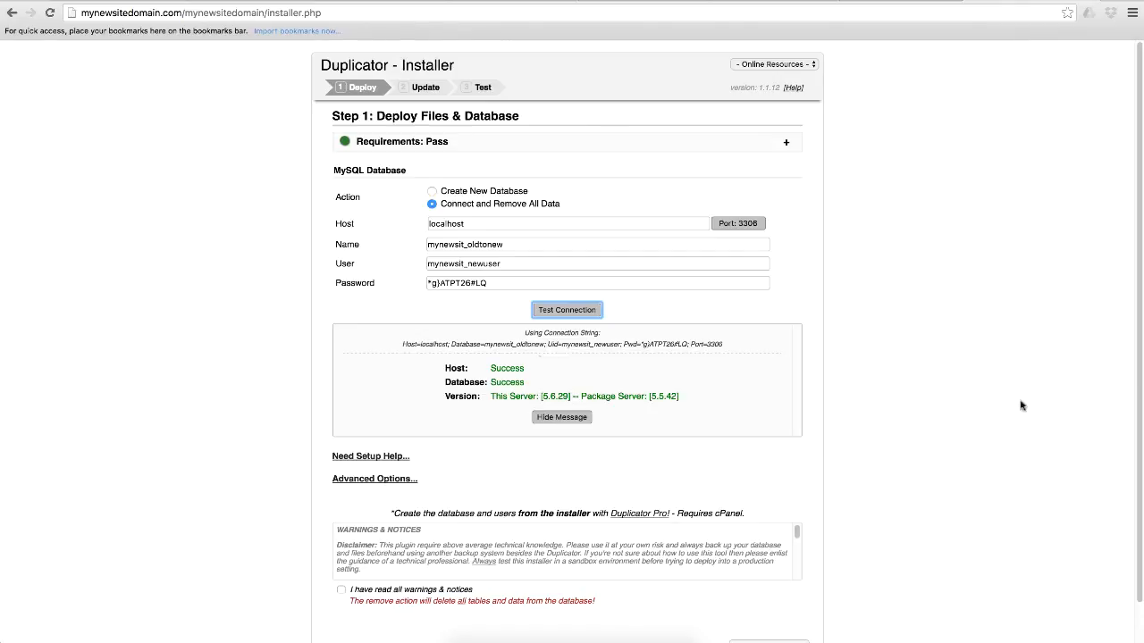
# - Expand the setup help and the advanced options of the deployment step to review them
pyautogui.scroll(-1, 1023, 407)
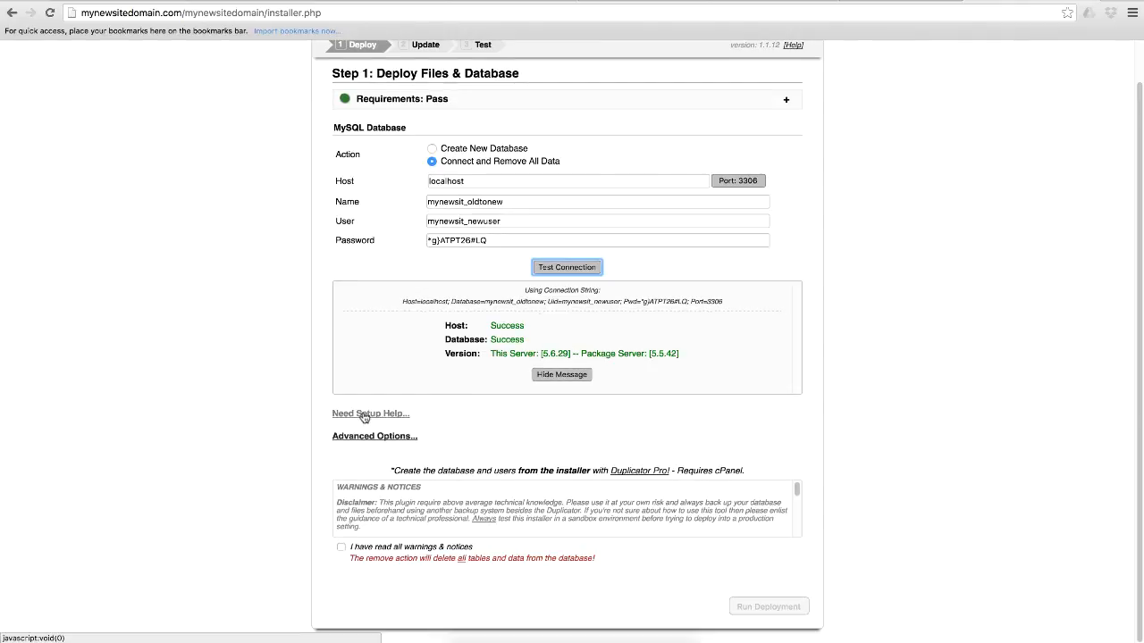
pyautogui.click(364, 415)
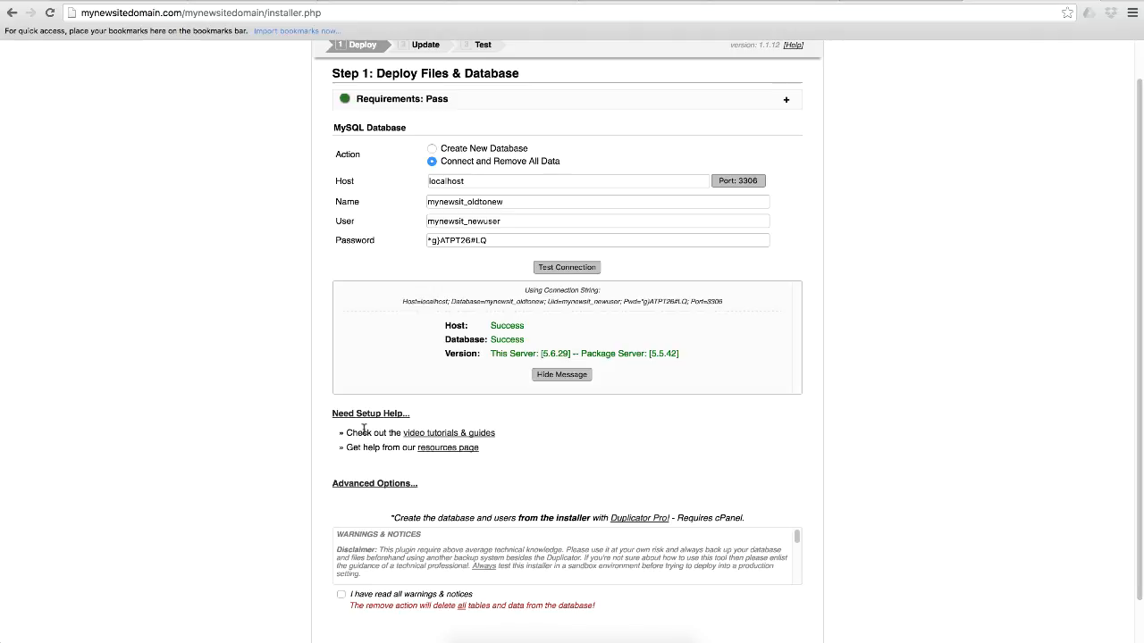
pyautogui.moveTo(1139, 423); pyautogui.dragTo(1140, 474)
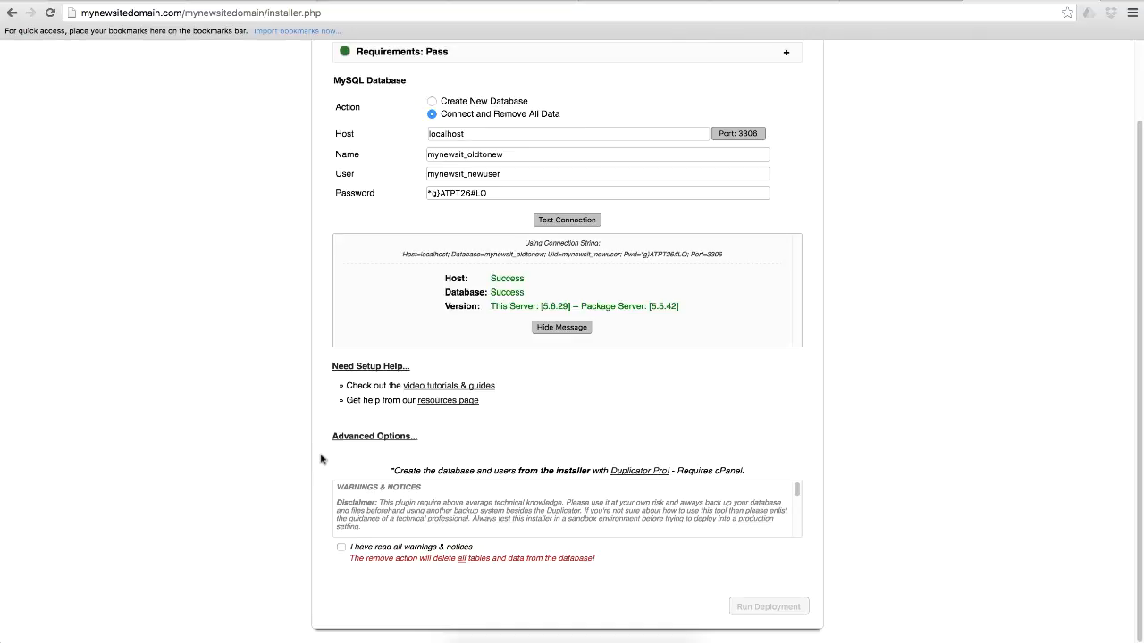
pyautogui.click(365, 439)
pyautogui.scroll(-3, 897, 396)
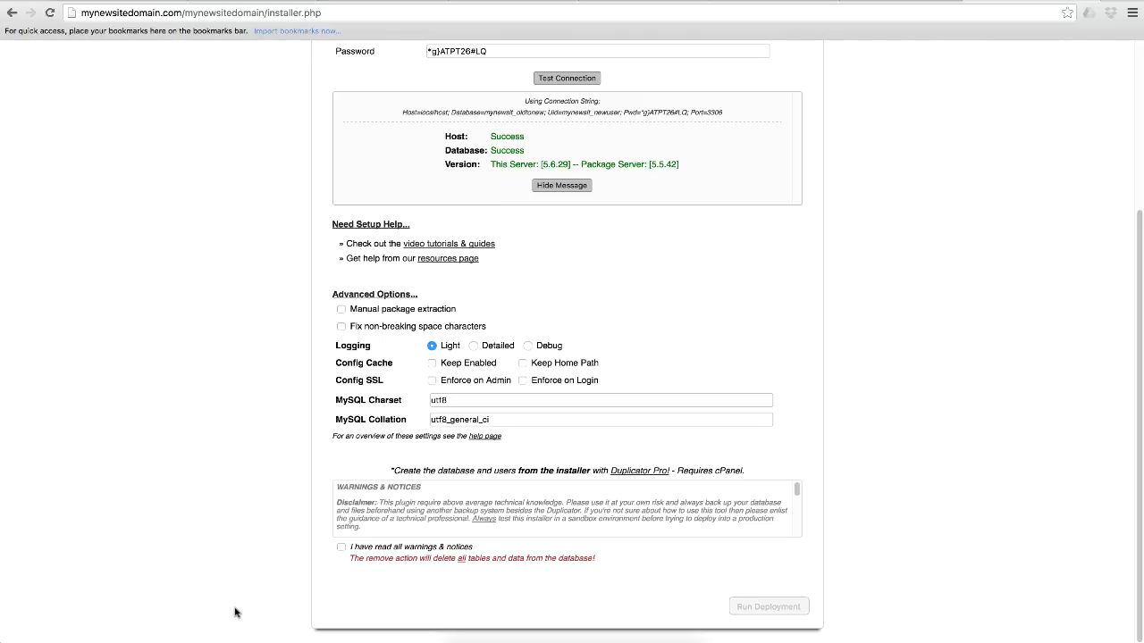
# - Acknowledge the warnings and notices, then run the deployment with the entered database settings
pyautogui.click(340, 548)
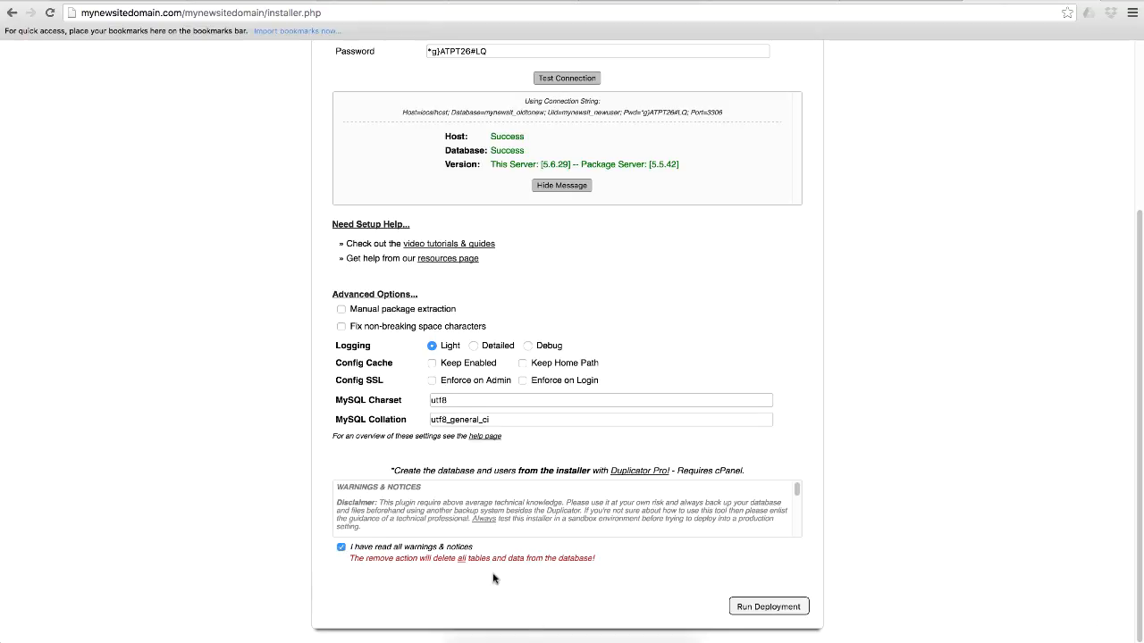
pyautogui.click(752, 608)
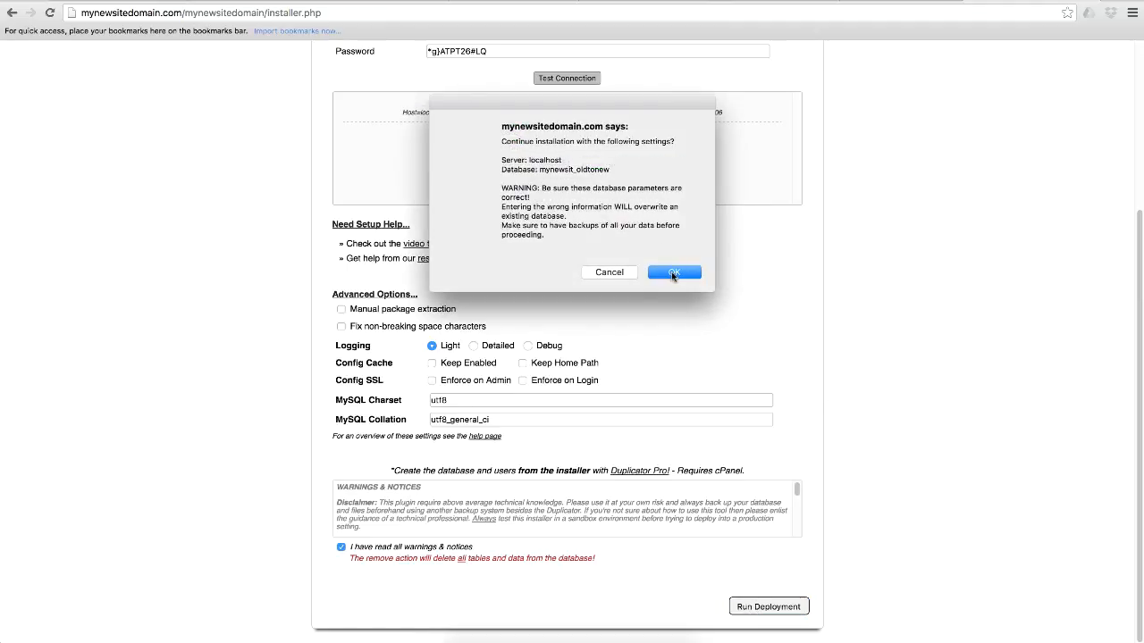
pyautogui.click(674, 274)
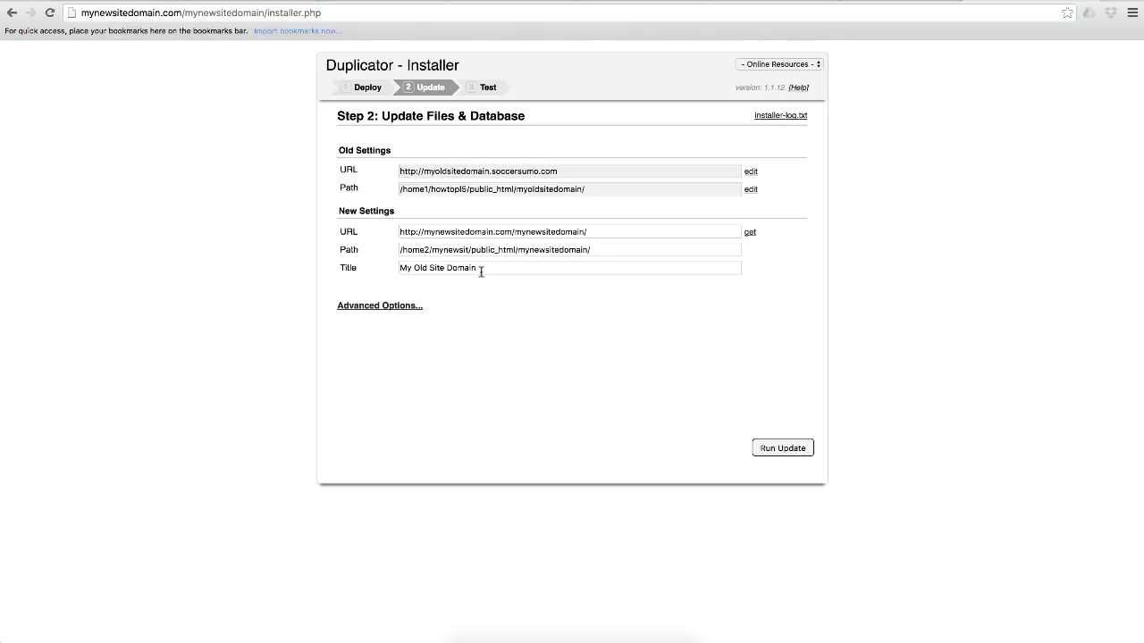
# - Change the new site's title to My New Site Domain, review the advanced options, and run the update
pyautogui.click(422, 269)
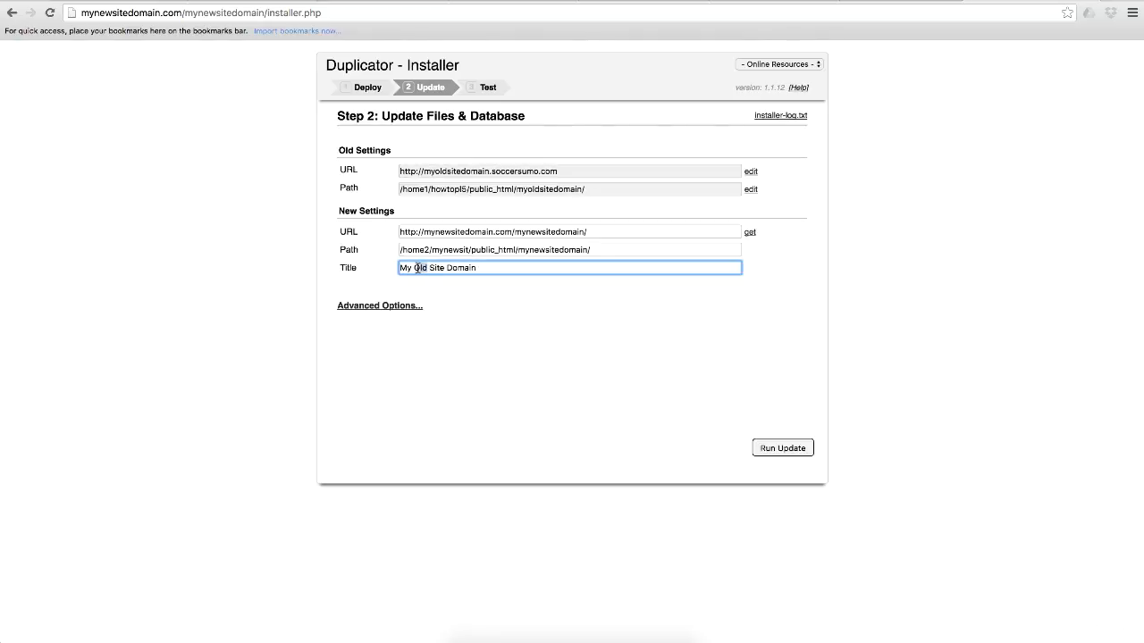
pyautogui.write('New')
pyautogui.click(415, 311)
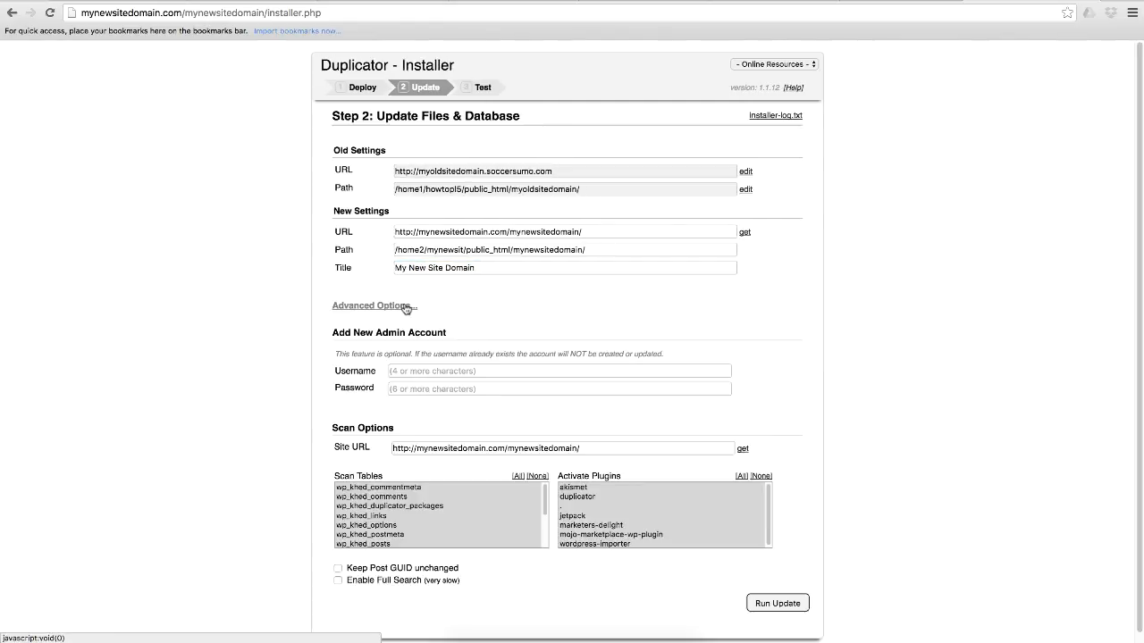
pyautogui.scroll(-1, 1075, 296)
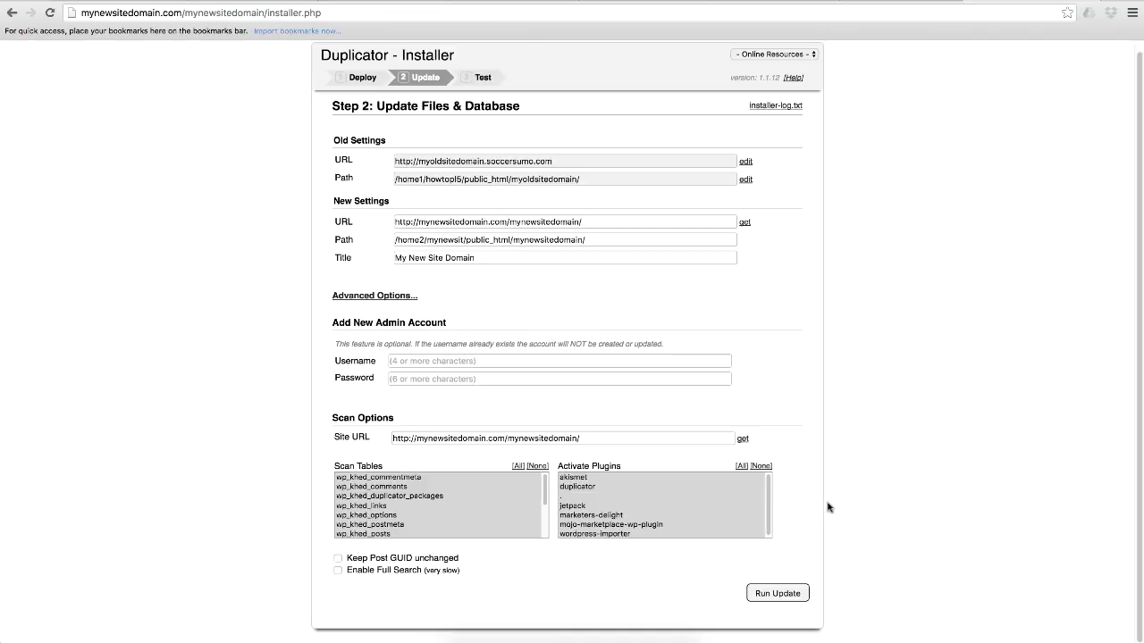
pyautogui.click(774, 594)
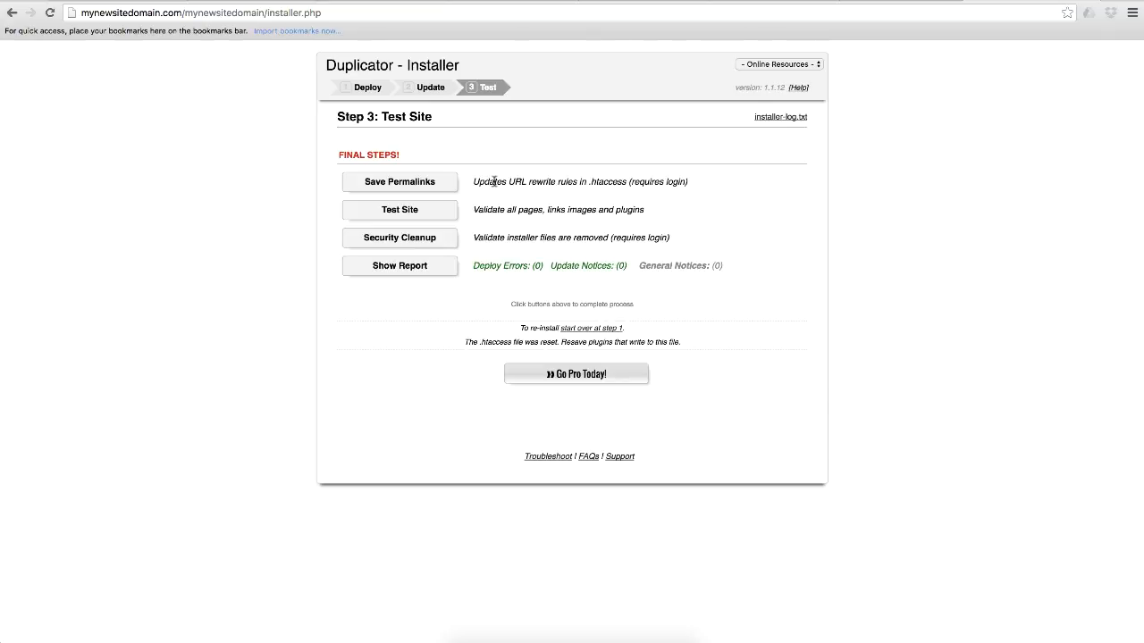
# - Start the Save Permalinks final step and log in to WordPress with the prefilled account credentials
pyautogui.click(432, 184)
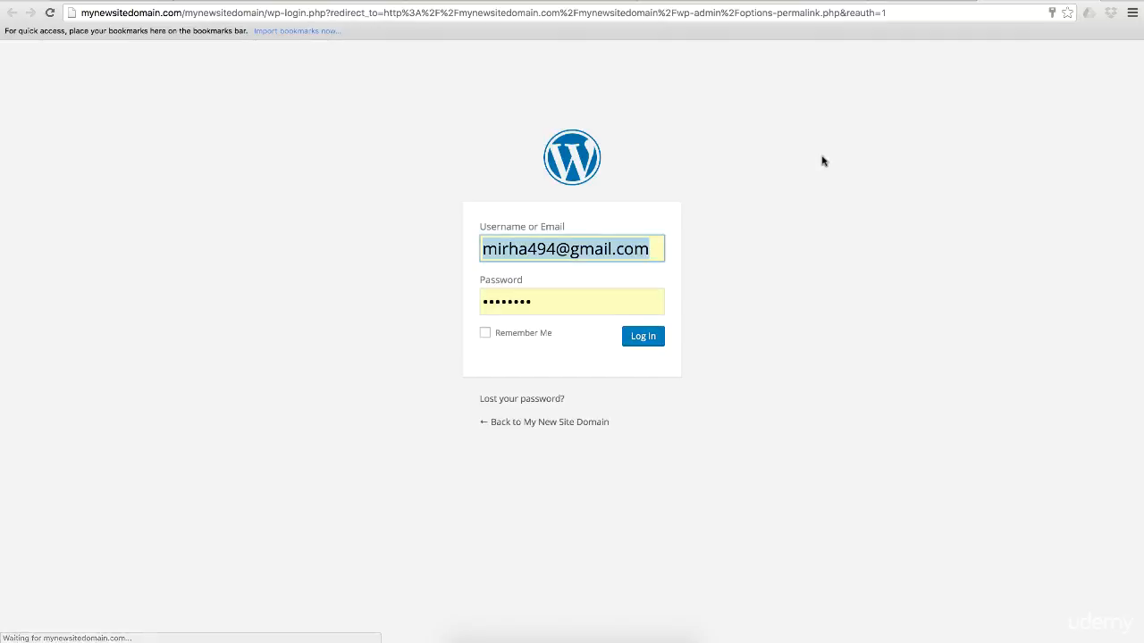
pyautogui.click(652, 336)
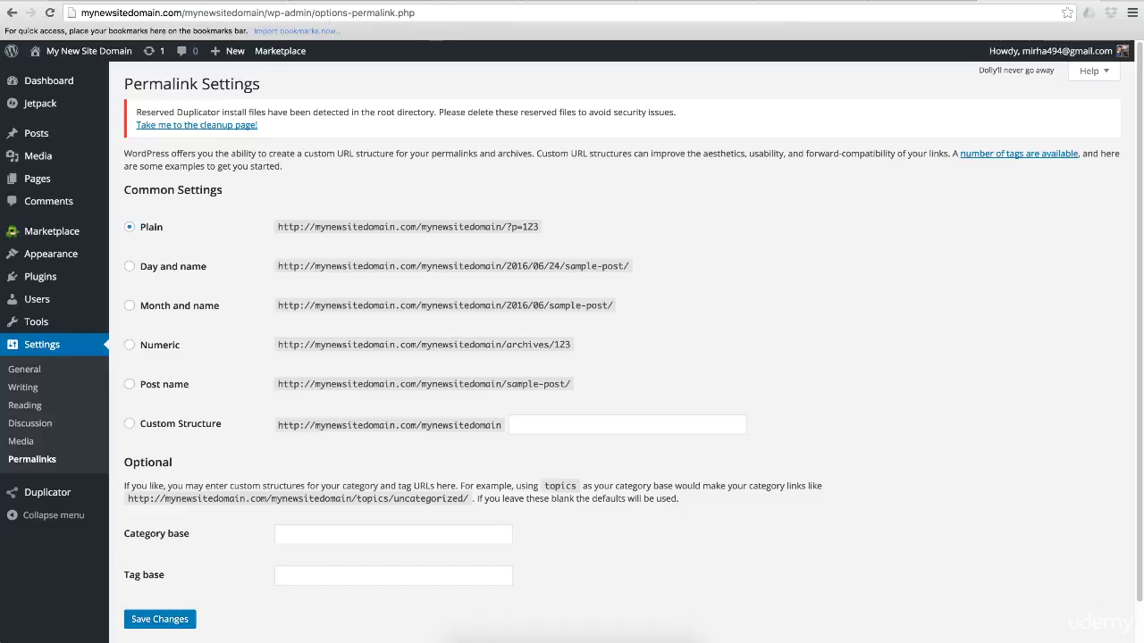
# - Set the permalinks to the custom structure /%category%/%postname%/ and save the changes
pyautogui.click(129, 426)
pyautogui.click(536, 426)
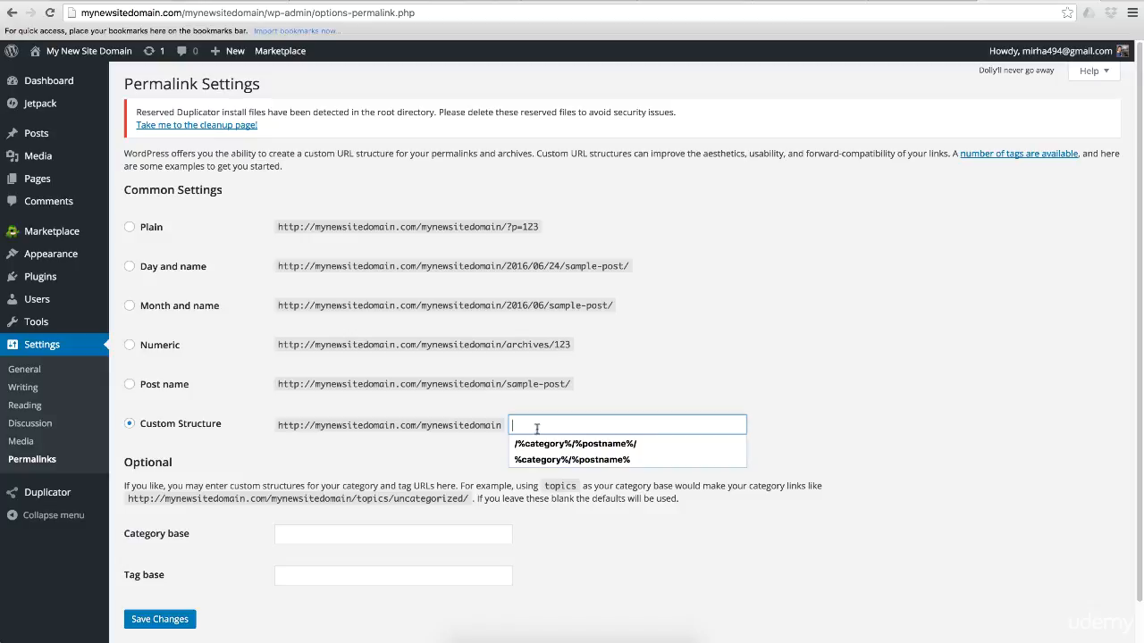
pyautogui.click(539, 443)
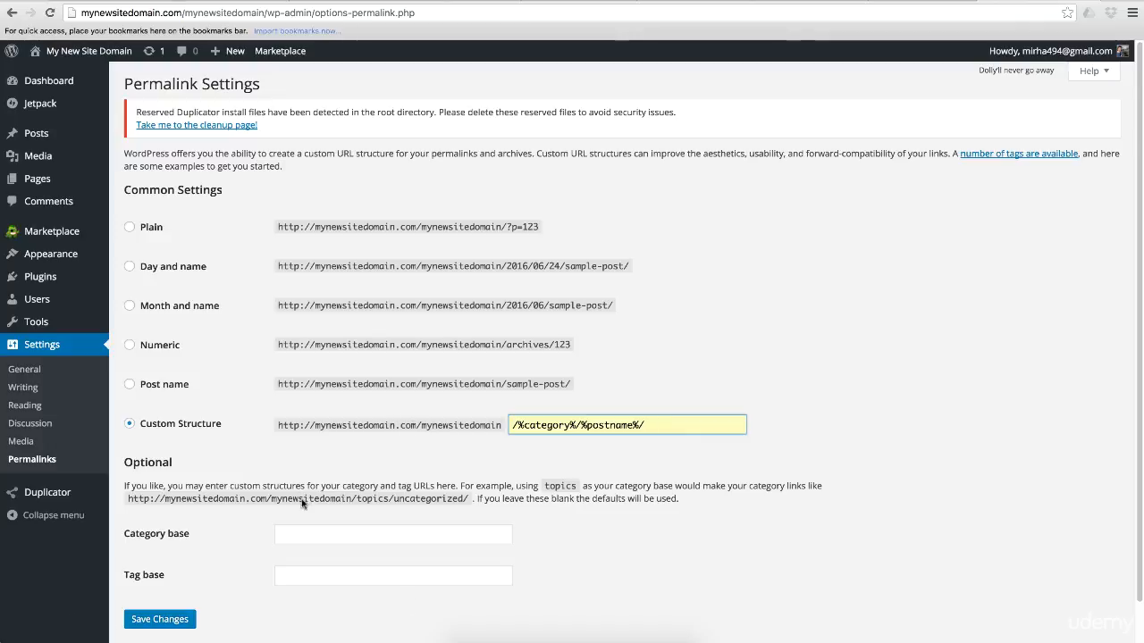
pyautogui.click(159, 620)
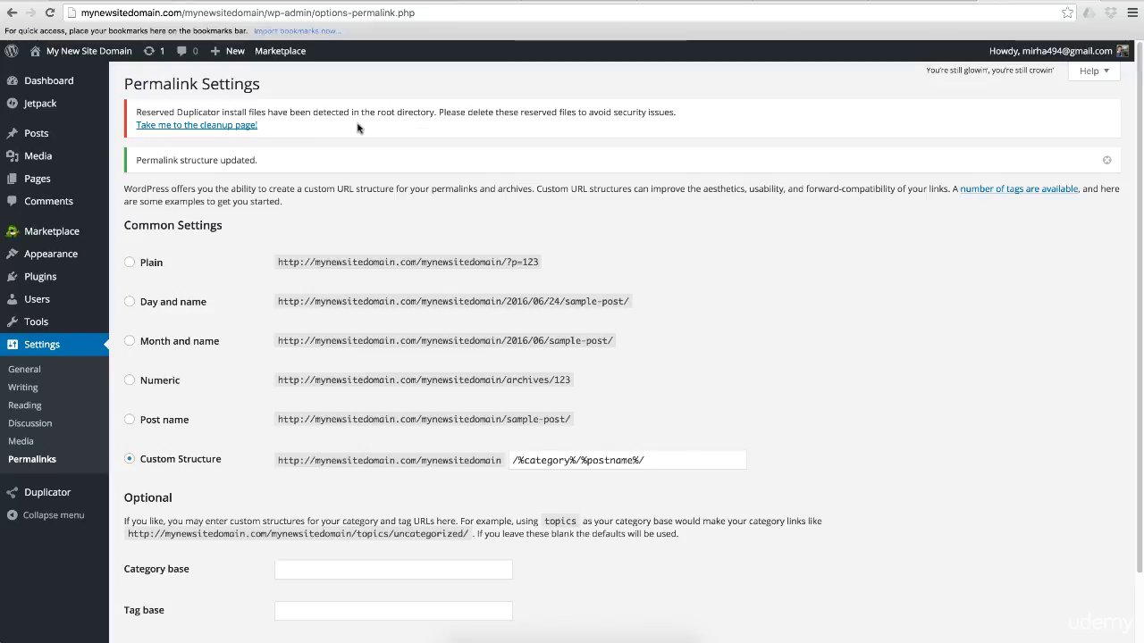
# - Return to the installer's final steps, run Test Site to view the migrated site, and close that page
pyautogui.click(920, 3)
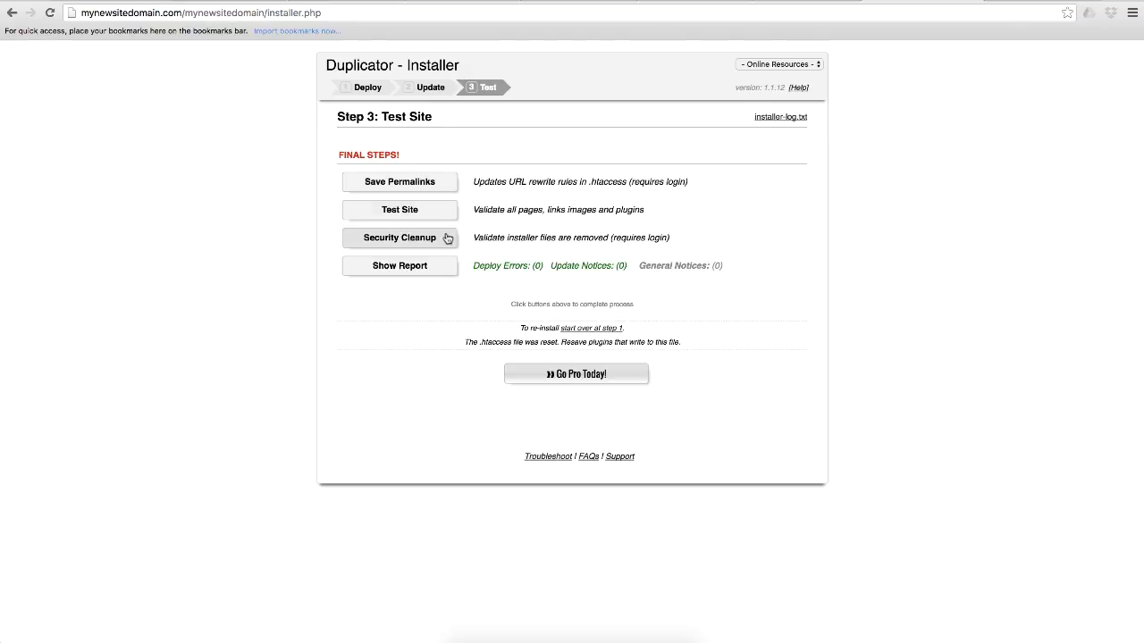
pyautogui.click(408, 209)
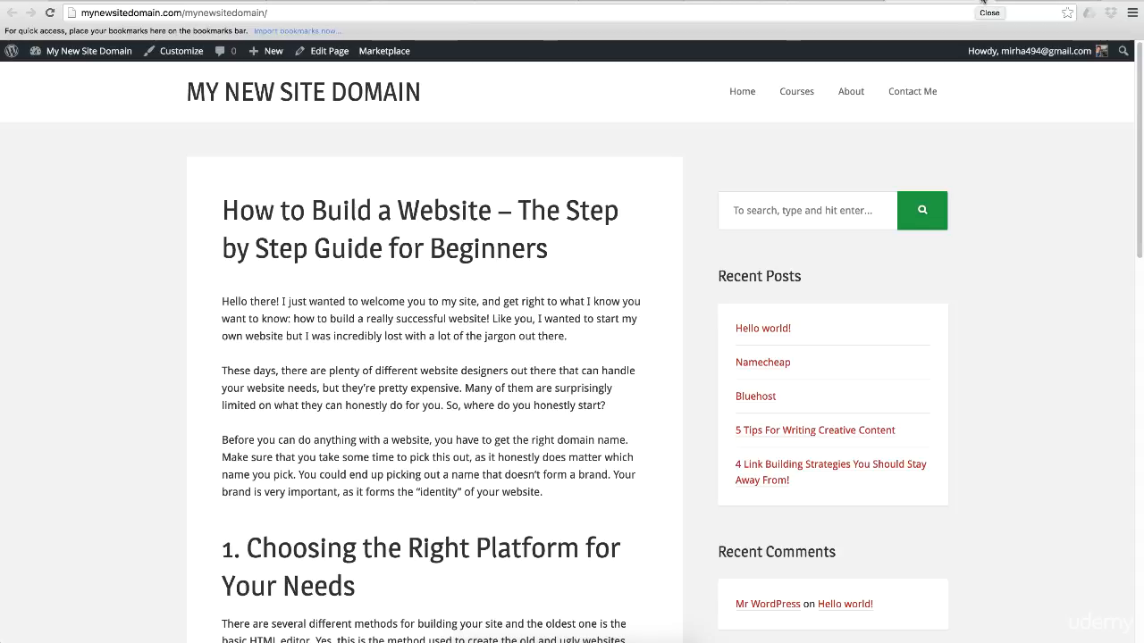
pyautogui.click(983, 4)
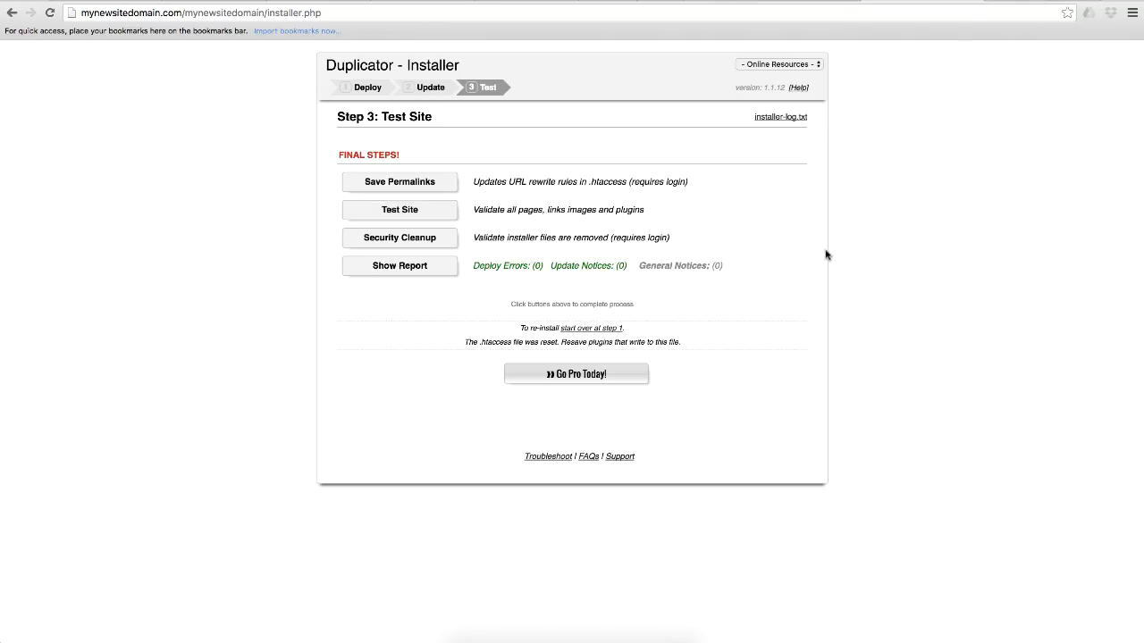